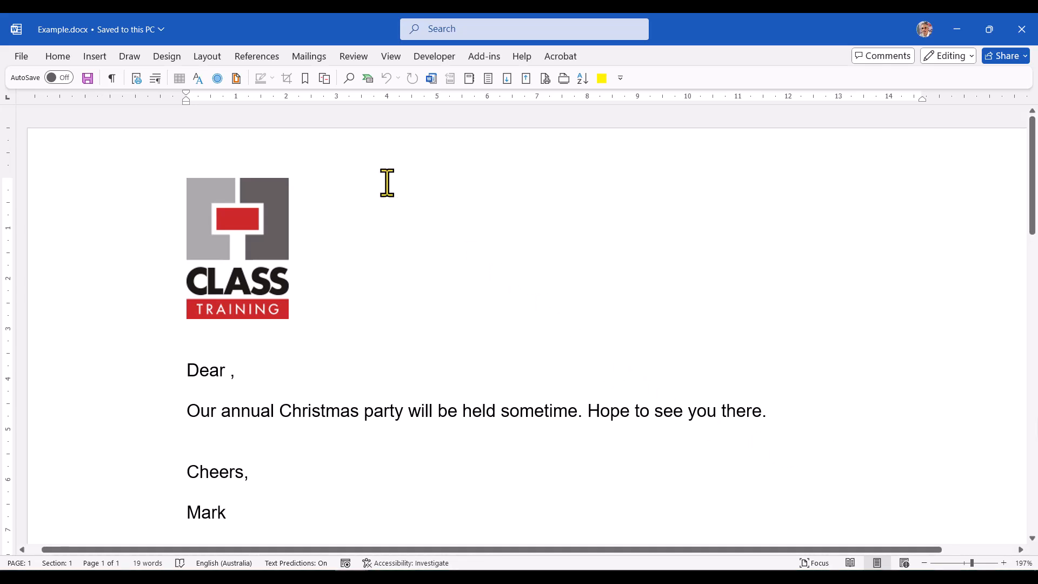
- Start a mail merge of the E-mail Messages type for the Christmas party letter
left_click(320, 49)
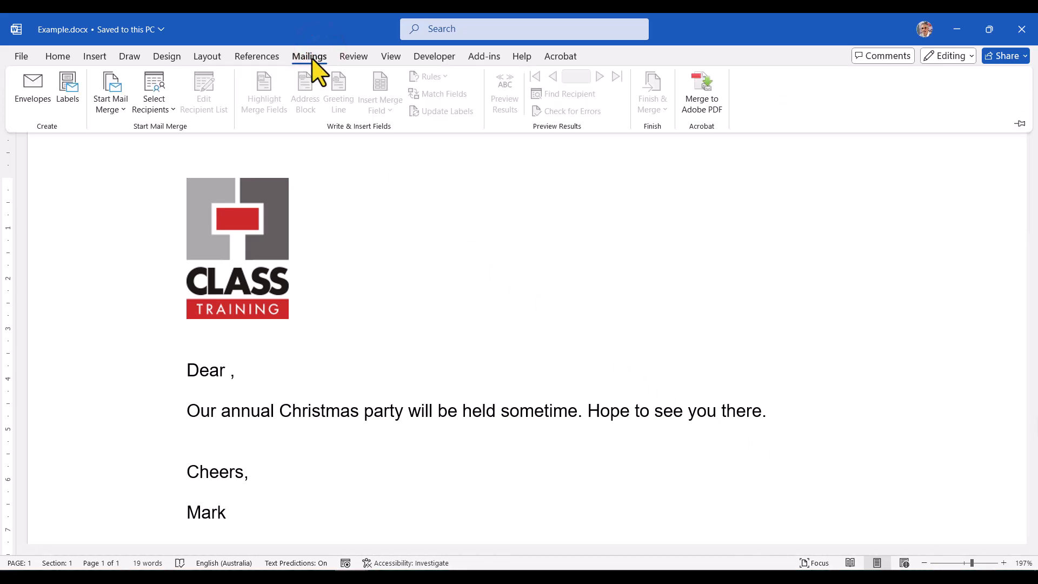
left_click(110, 100)
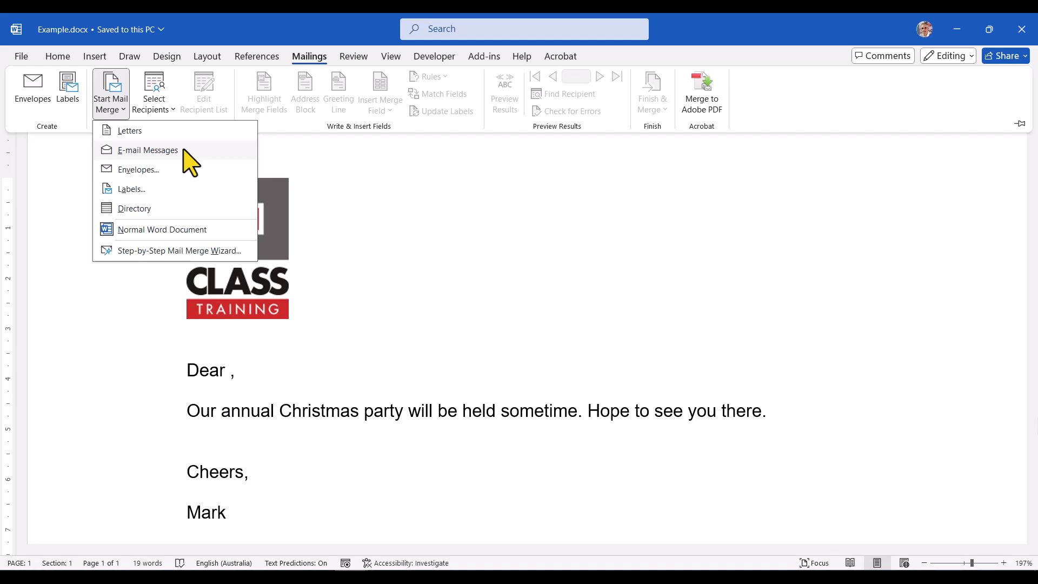
left_click(183, 150)
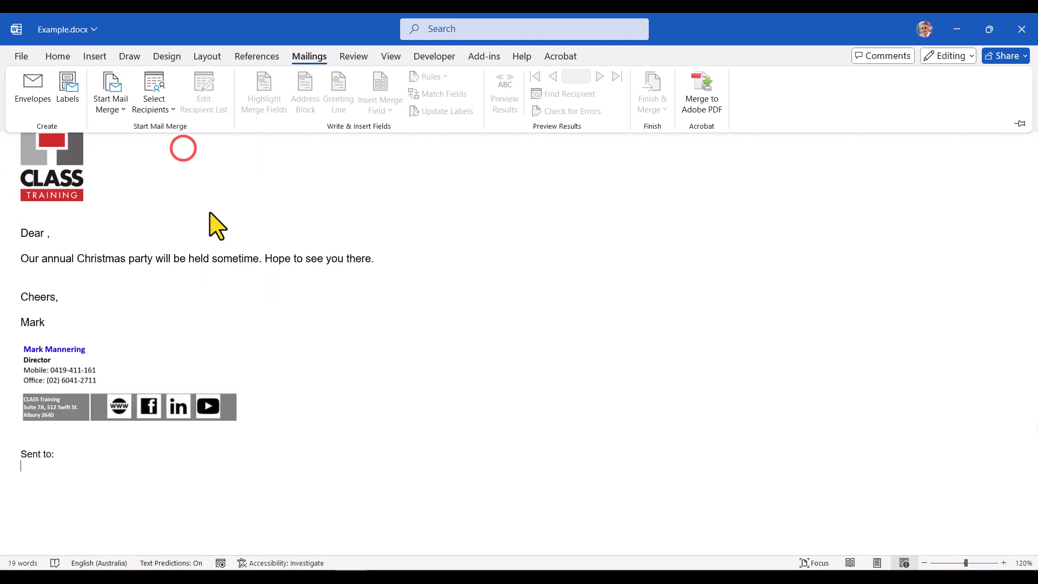
- Use the existing list For E-Mail Merge.xlsx as recipients, taking the Quotes$ table with its first row as column headers
left_click(160, 108)
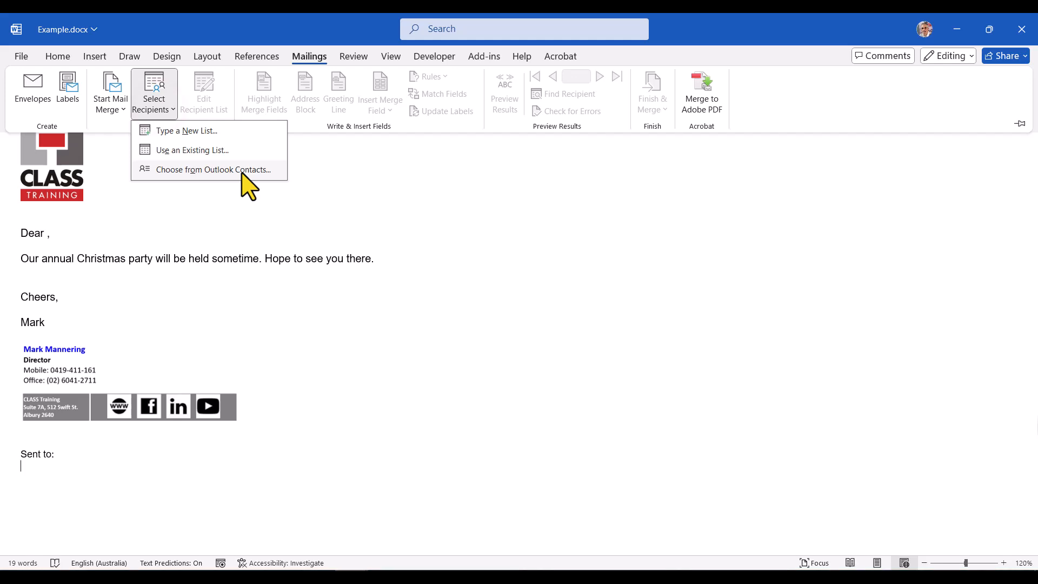
left_click(218, 153)
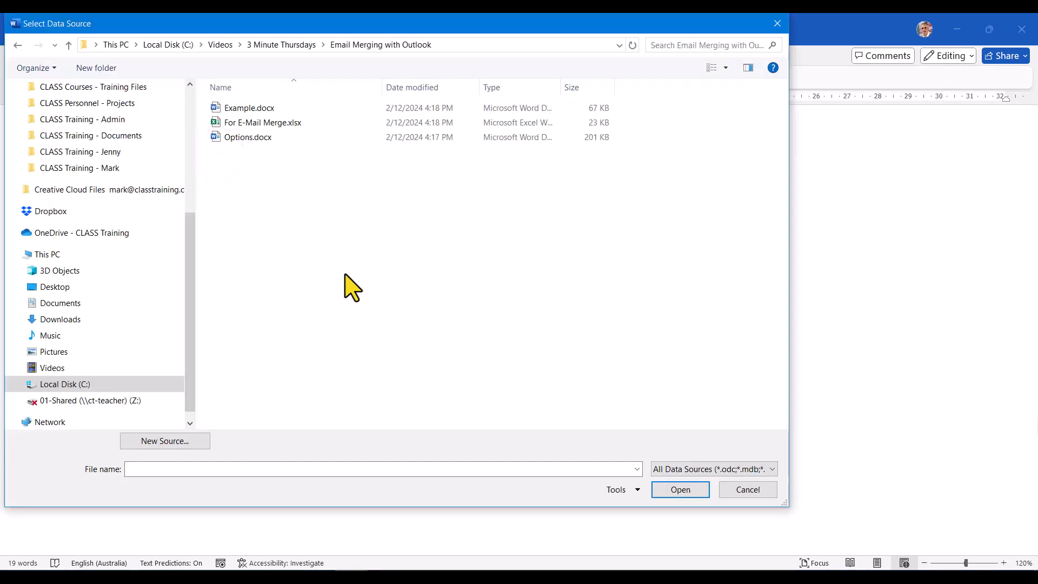
left_click(280, 125)
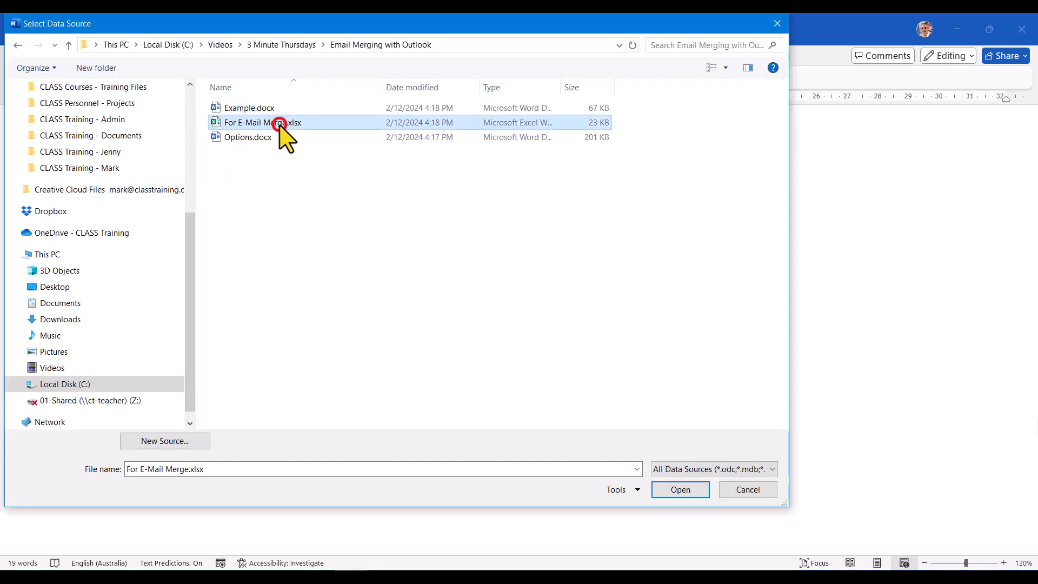
double_click(280, 125)
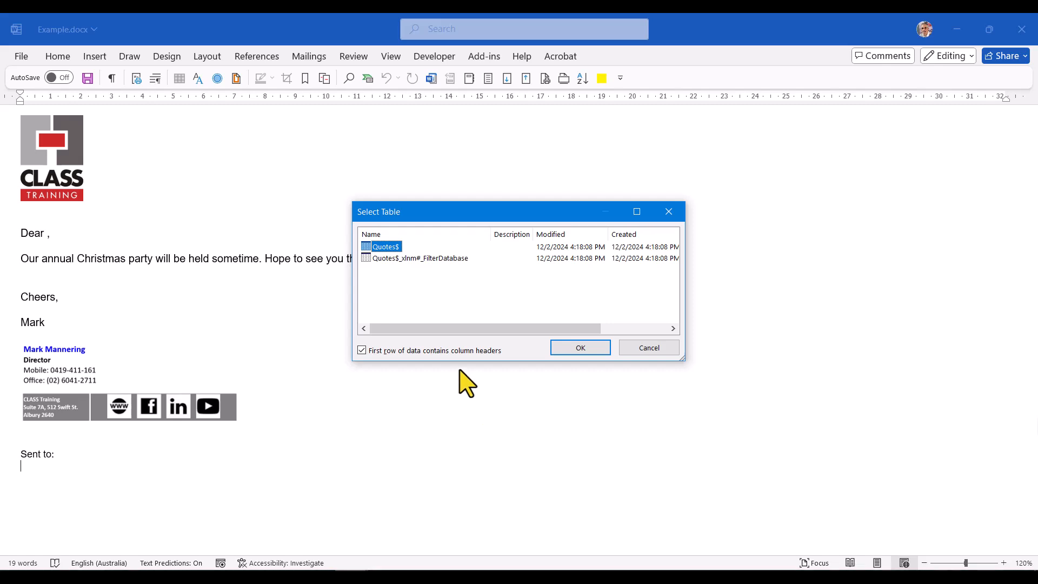
left_click(579, 342)
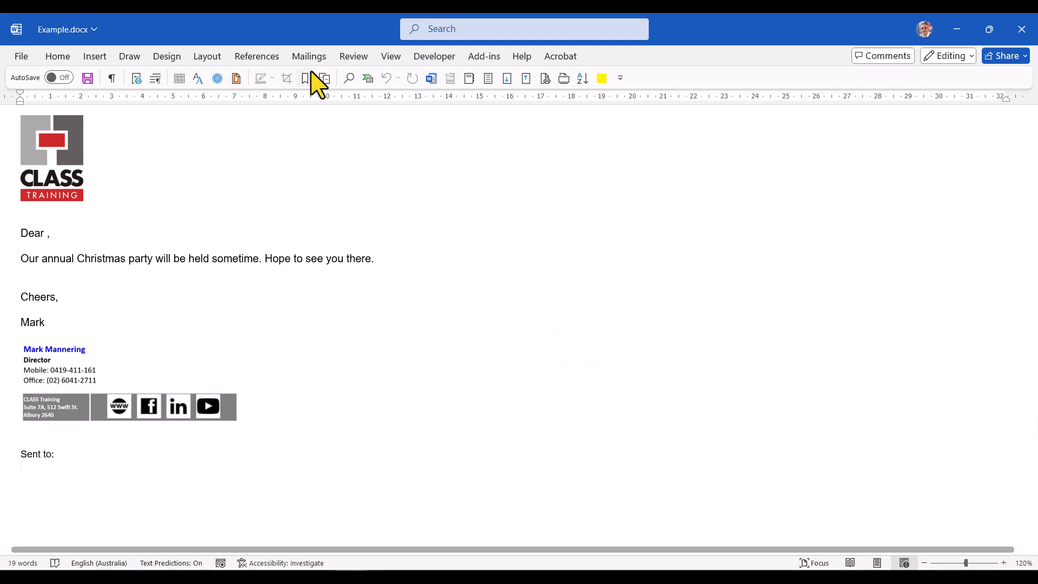
- Review the mail merge recipient list and accept it with all recipients included
left_click(308, 57)
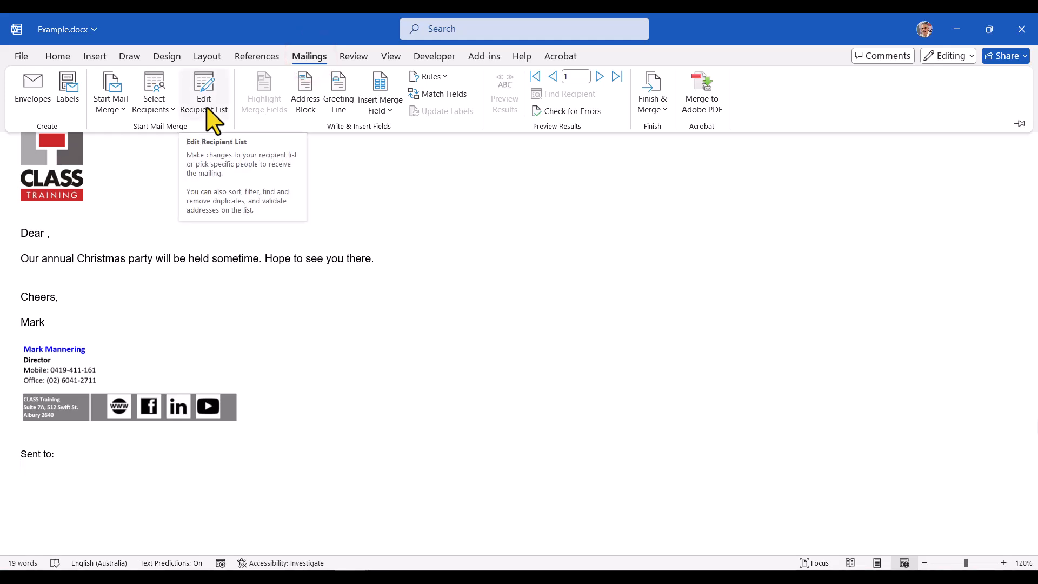
left_click(207, 107)
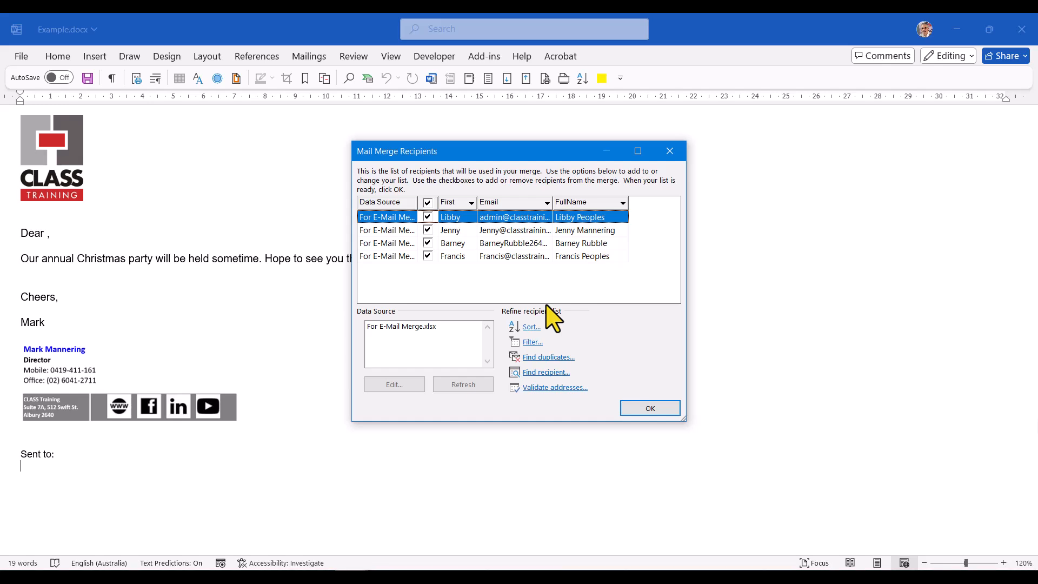
left_click(637, 407)
- Insert the First merge field between "Dear" and the comma in the greeting
scroll(158, 361, "up", 7)
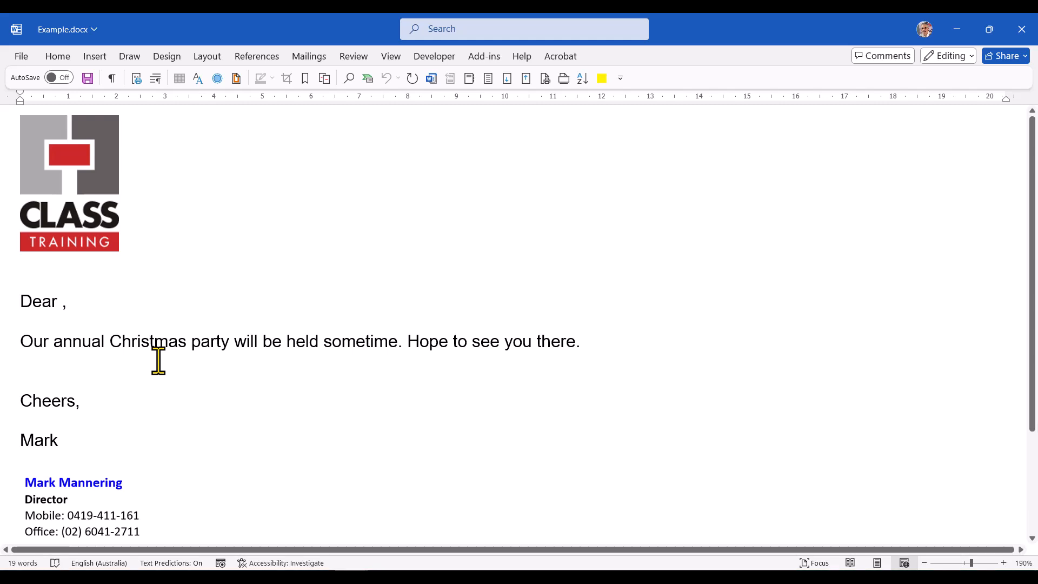
left_click(62, 303)
left_click(309, 57)
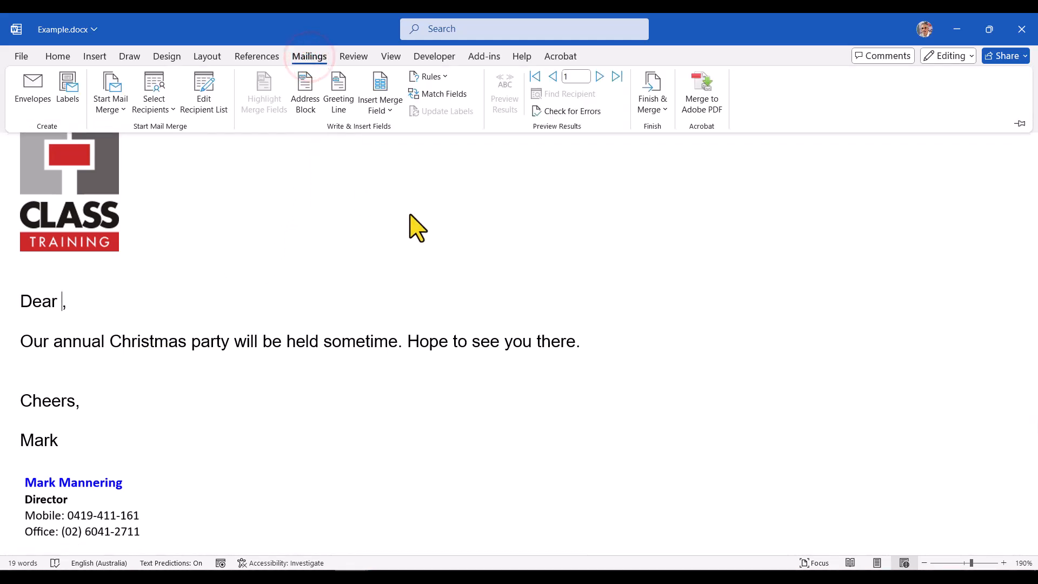
left_click(383, 110)
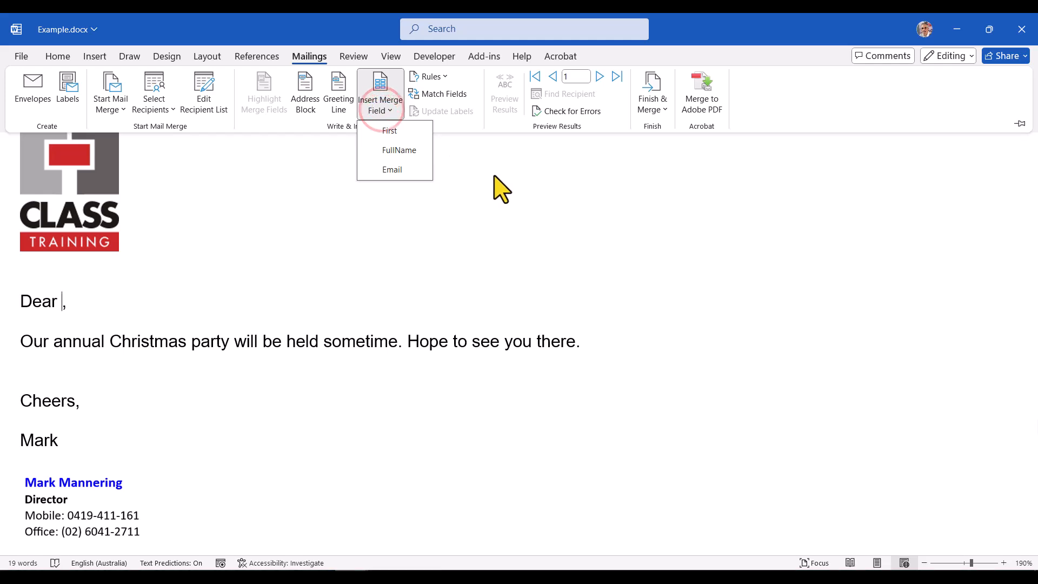
left_click(404, 128)
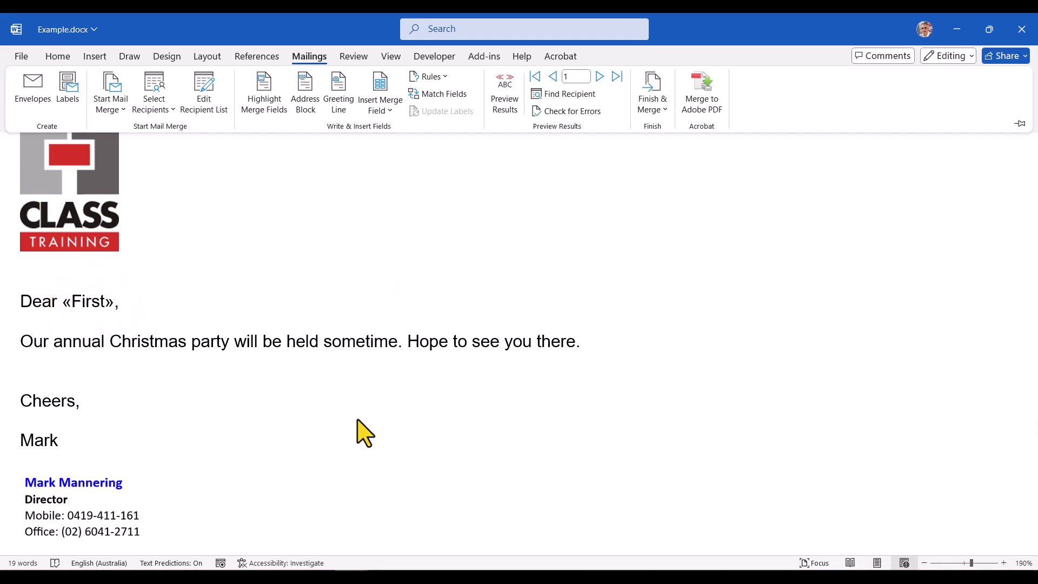
- Insert the FullName merge field on the empty line below "Sent to:"
scroll(359, 425, "down", 1)
scroll(358, 425, "down", 2)
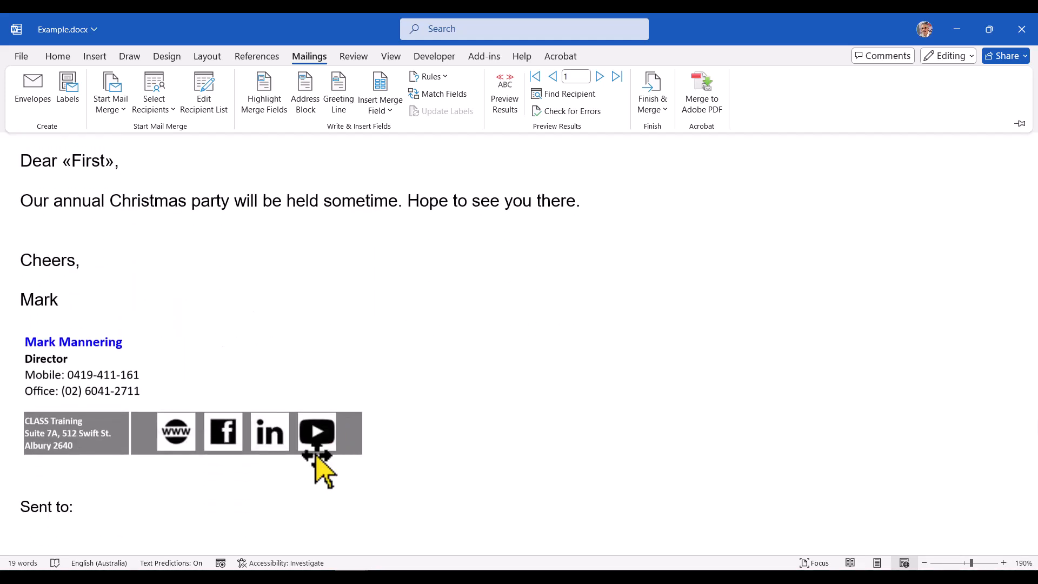
left_click(81, 524)
left_click(48, 518)
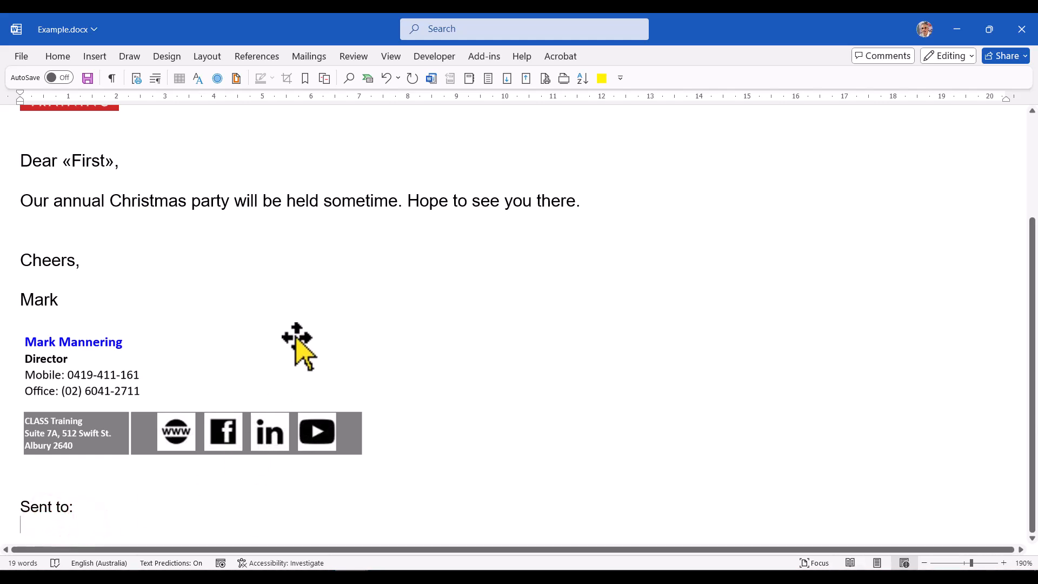
left_click(308, 56)
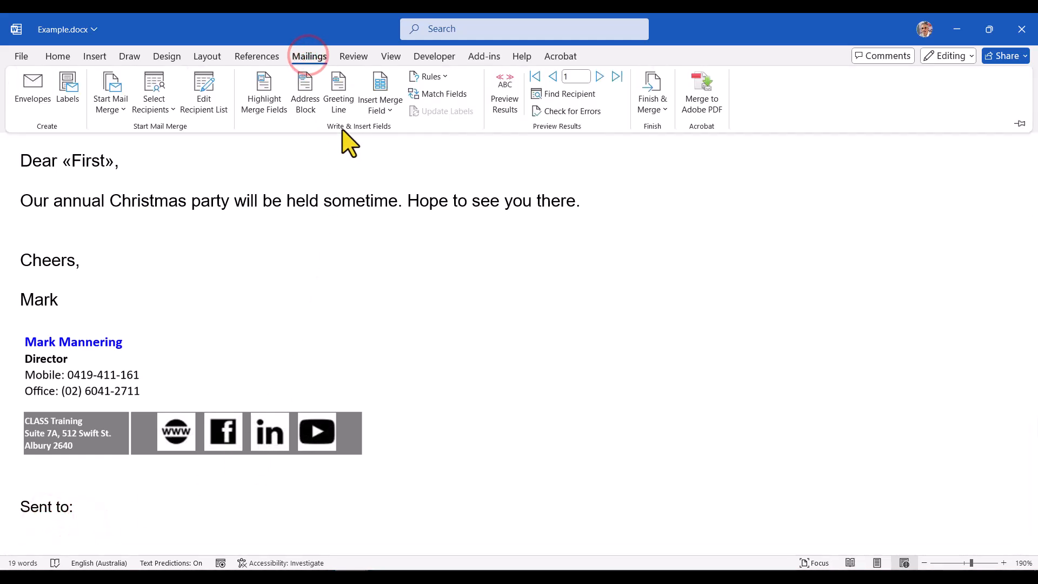
left_click(381, 111)
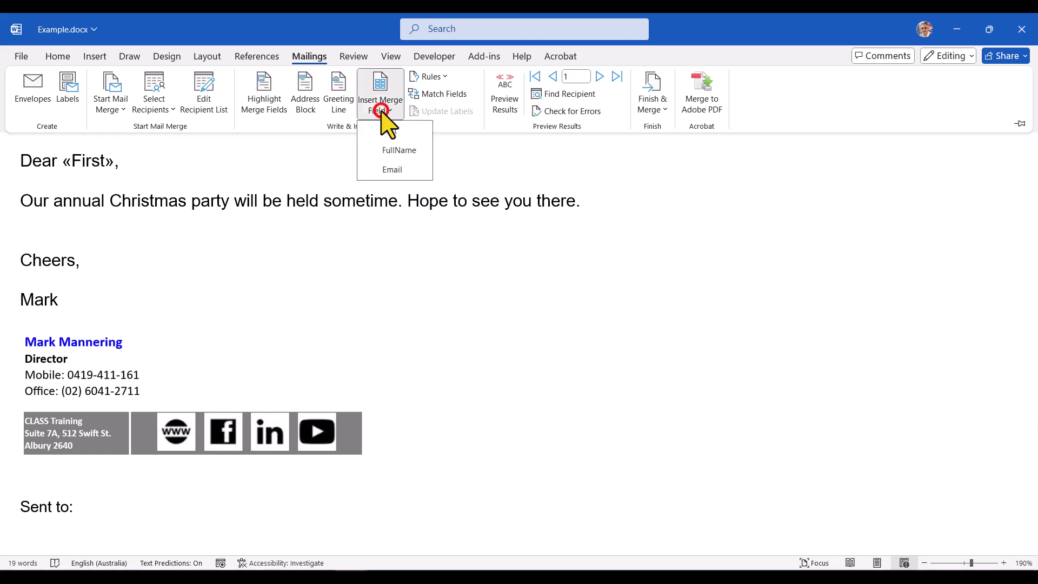
left_click(407, 155)
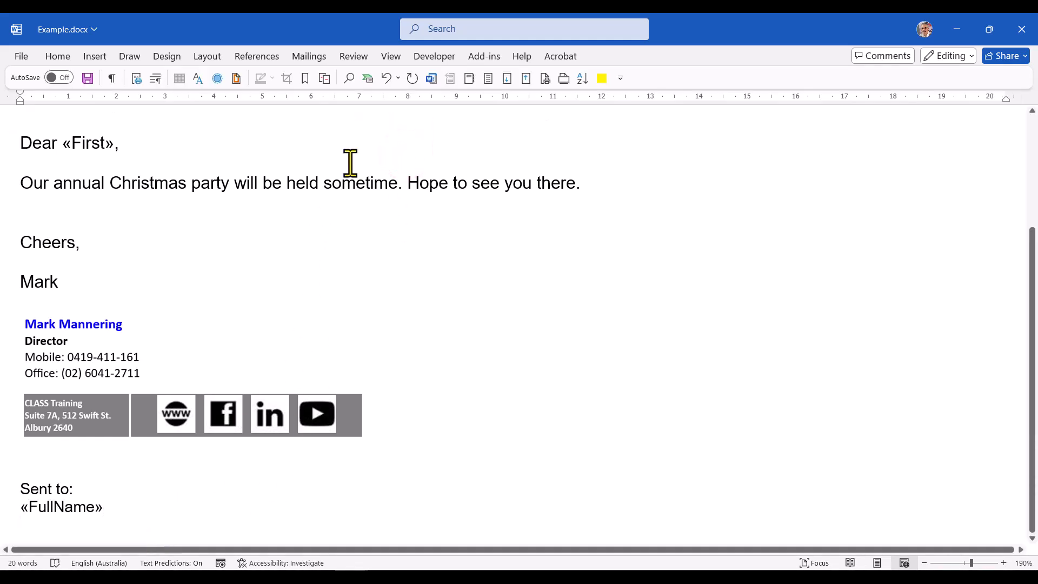
- Insert the Email merge field on the line below FullName and save the document
left_click(309, 56)
left_click(382, 111)
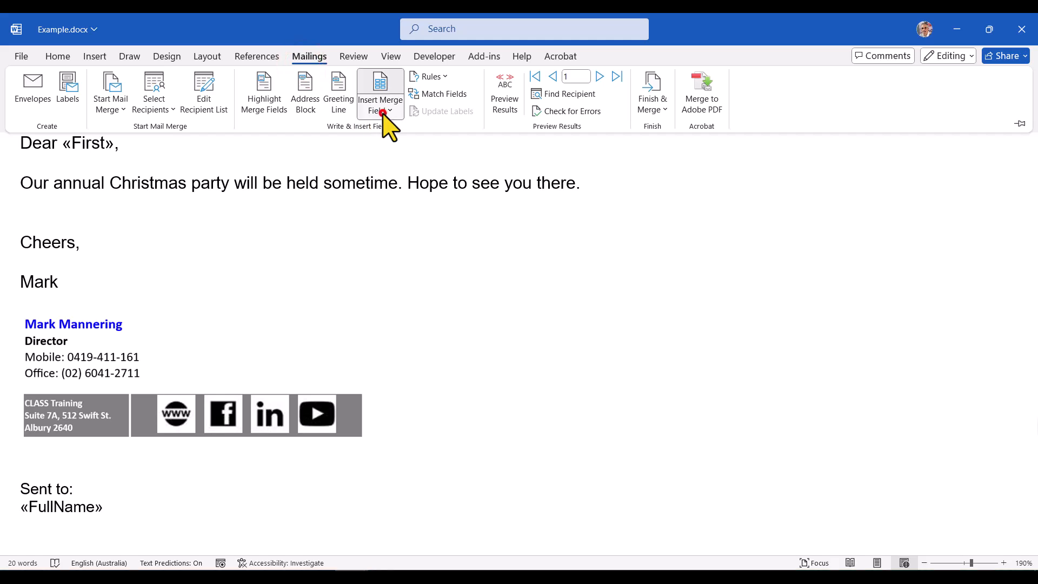
left_click(401, 170)
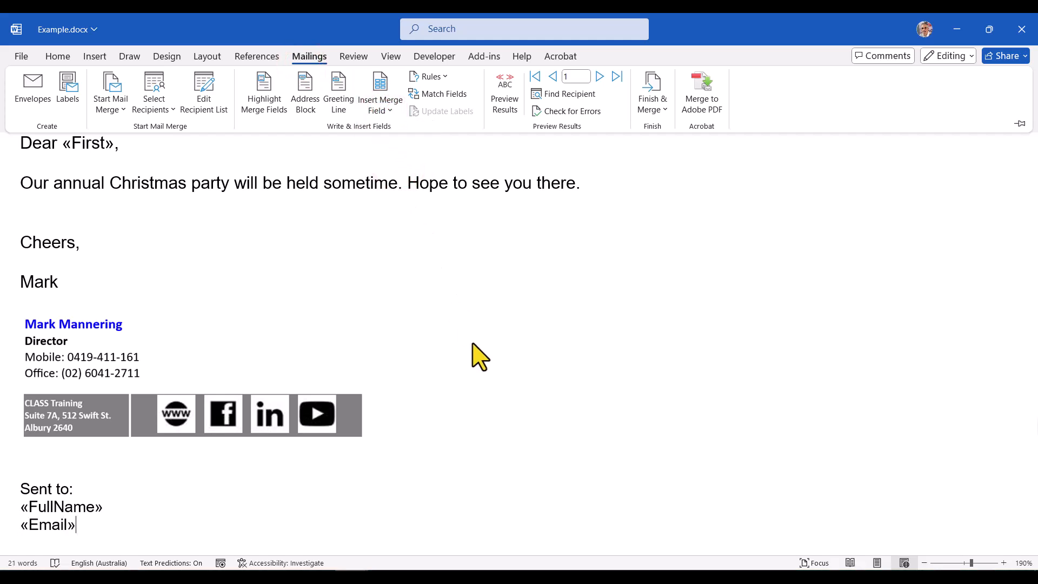
key("ctrl+s")
- Preview the merged results for several recipients, checking the greeting and "Sent to:" lines, and return to the field codes
scroll(480, 357, "up", 2)
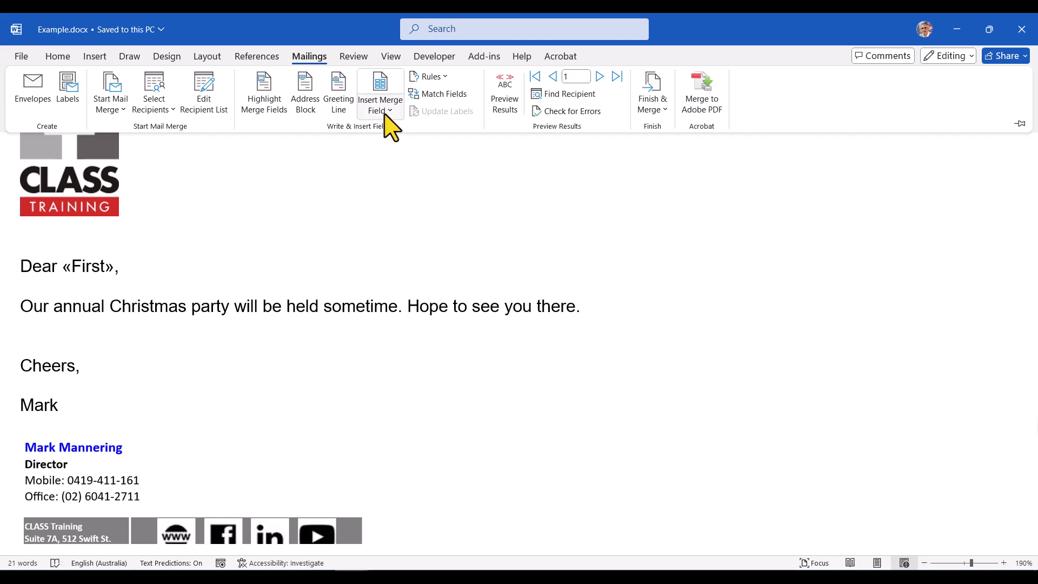
left_click(505, 102)
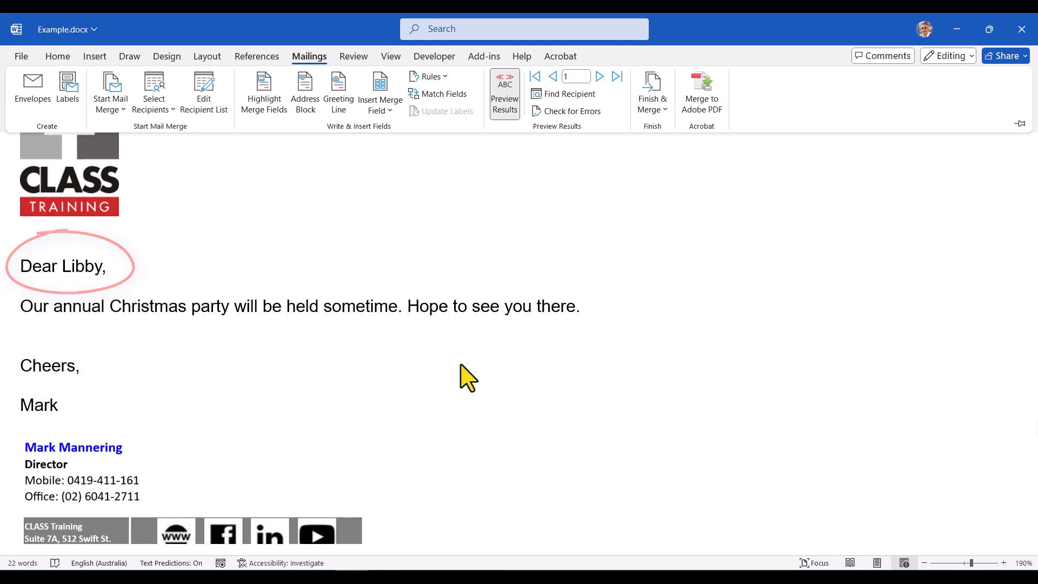
scroll(441, 405, "down", 3)
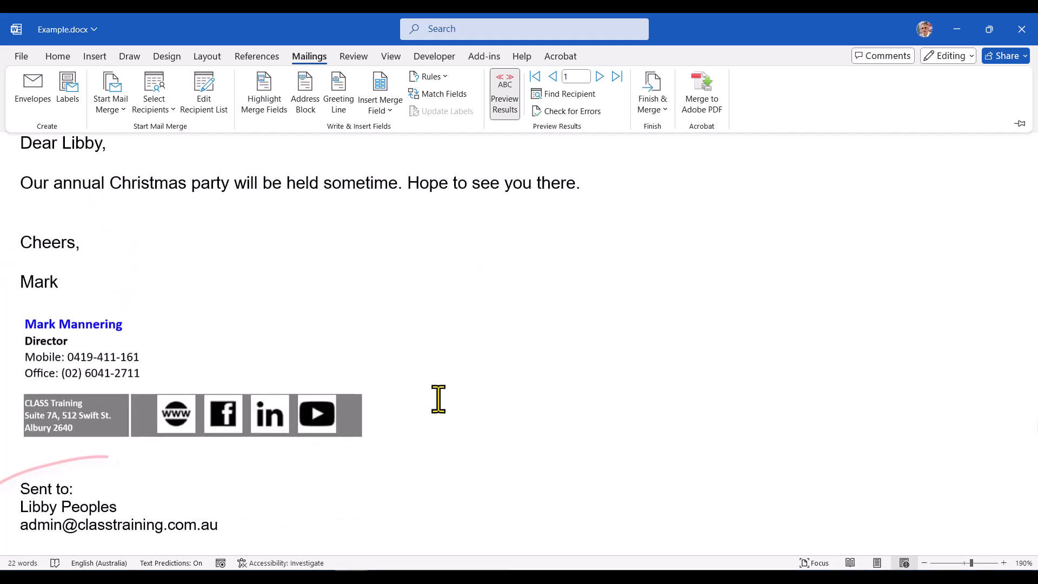
scroll(439, 399, "up", 4)
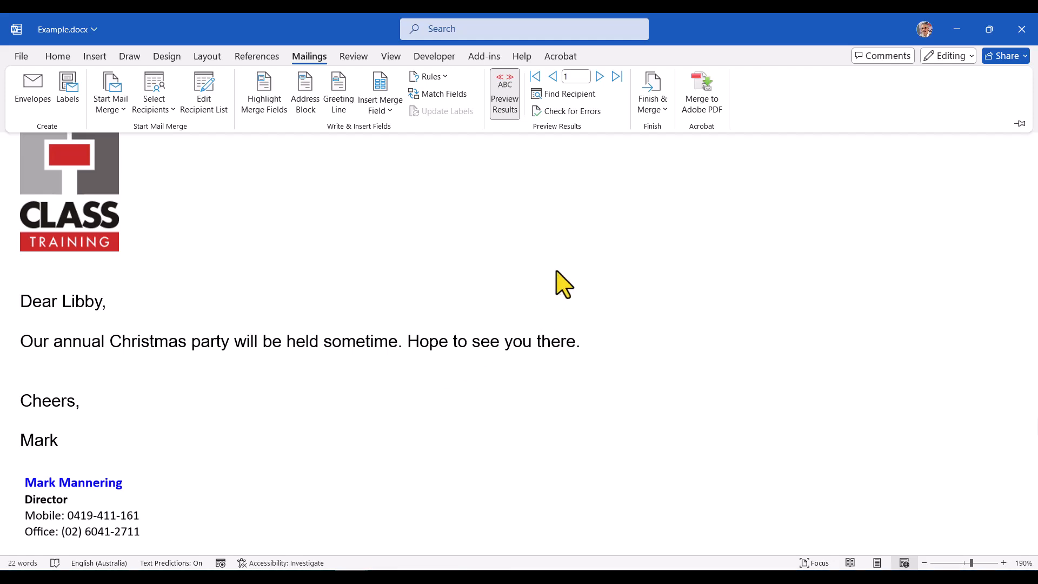
left_click(600, 76)
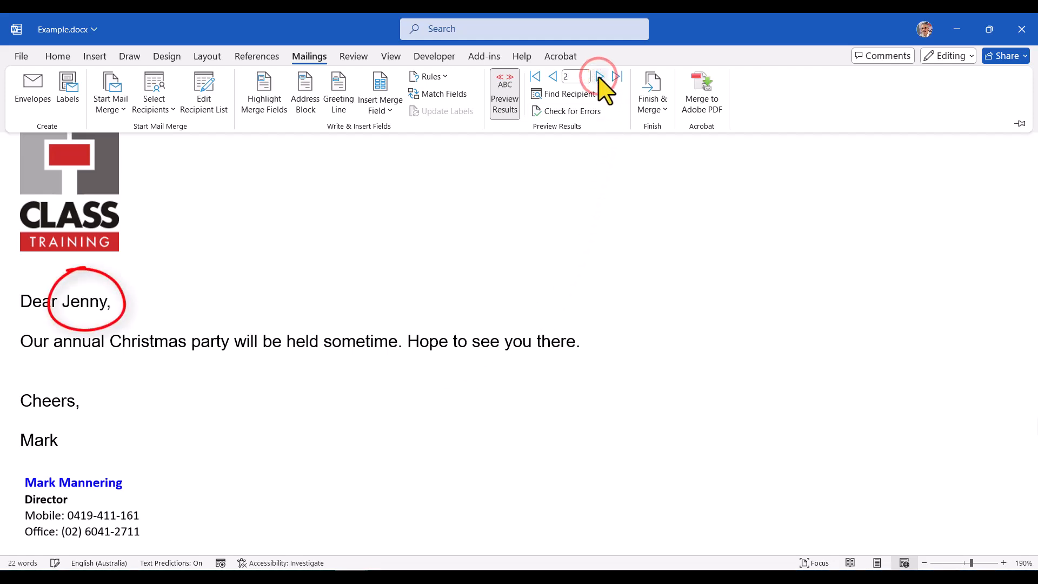
left_click(600, 77)
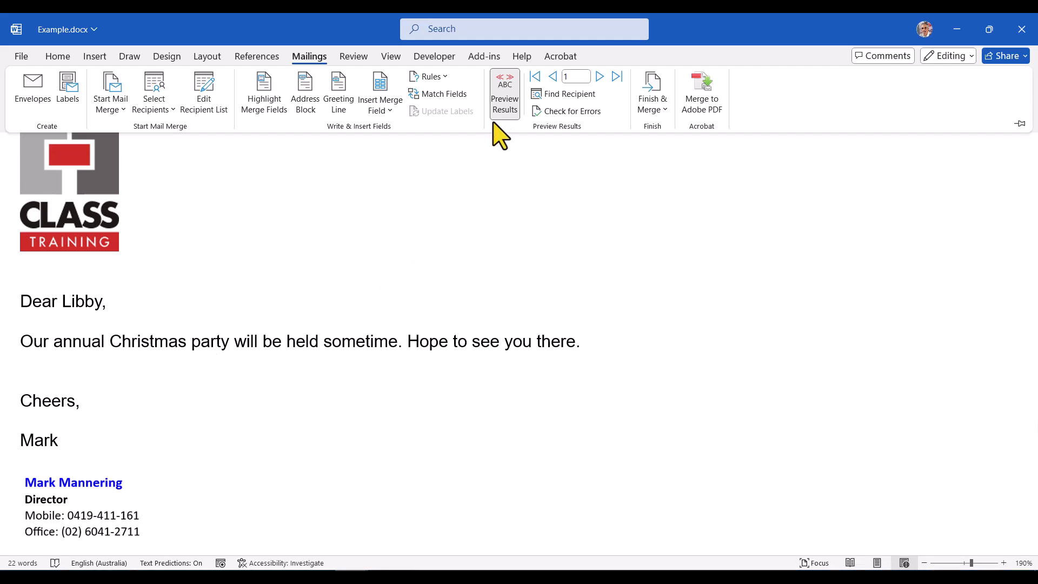
left_click(502, 108)
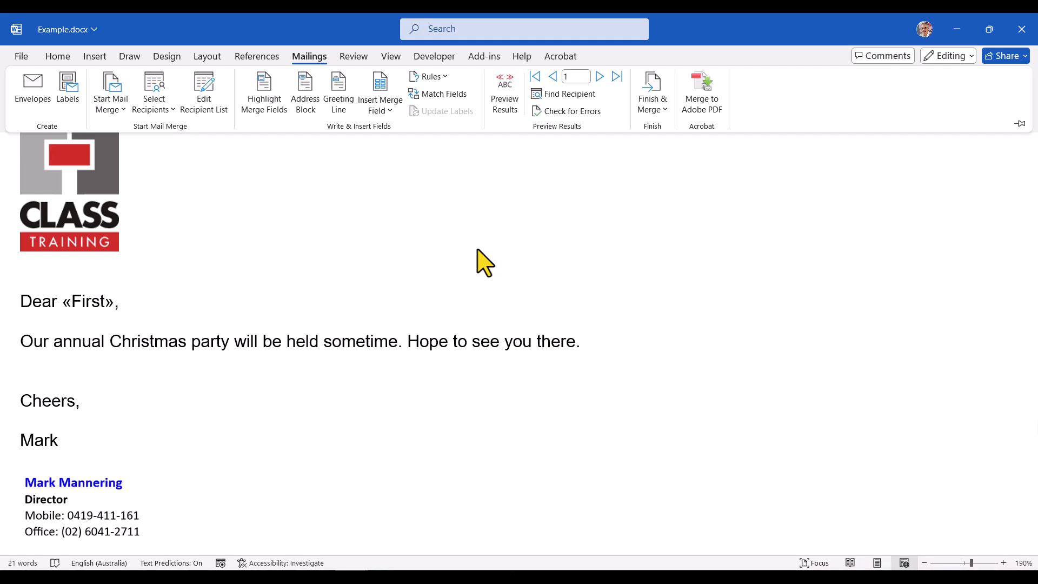
- Send the merge as HTML e-mail messages to all records, using the Email field and the subject line "Xmas Party Invite"
left_click(655, 108)
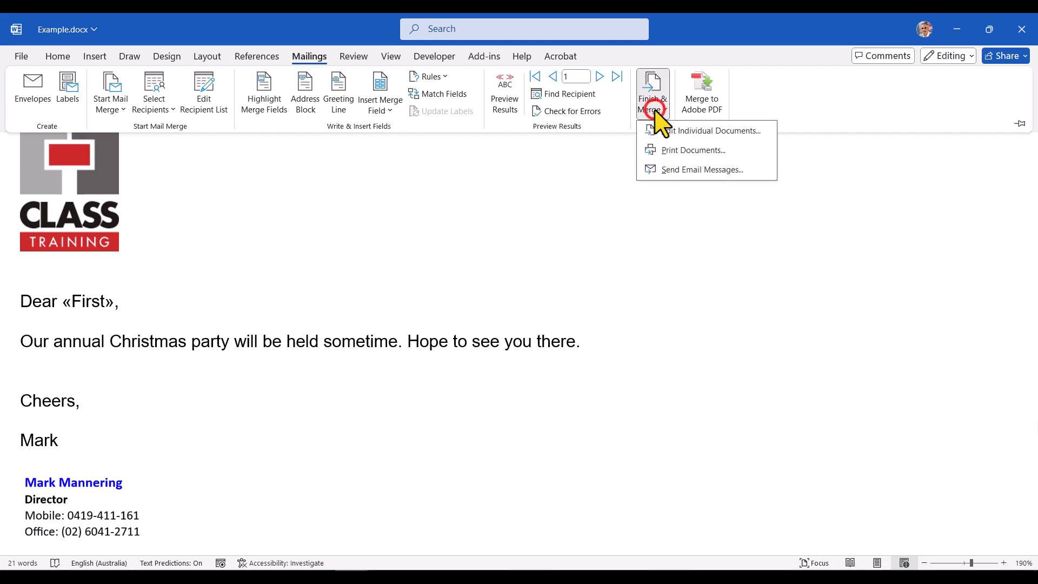
left_click(701, 171)
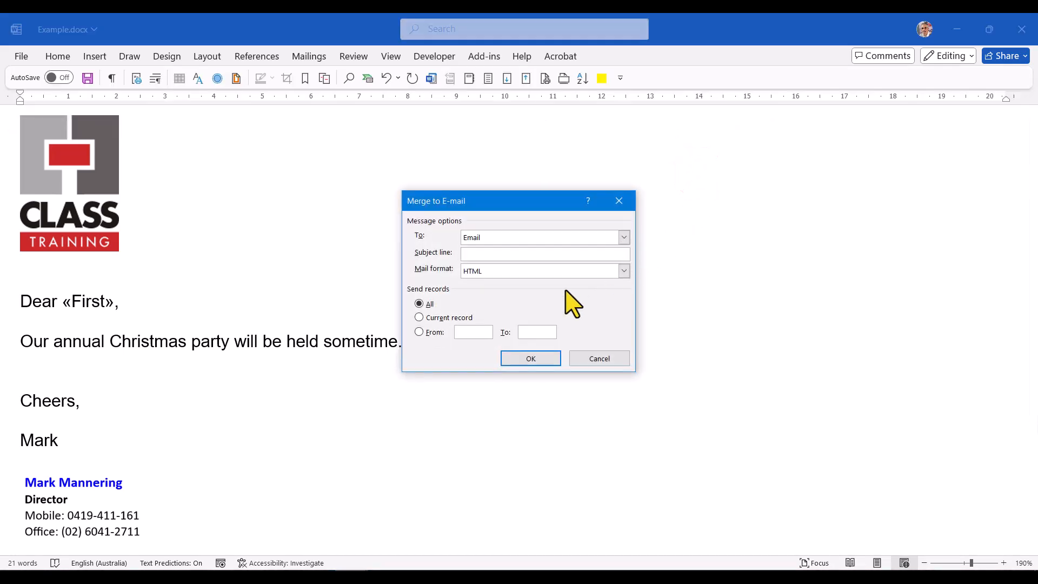
type("Xmas Party Invite")
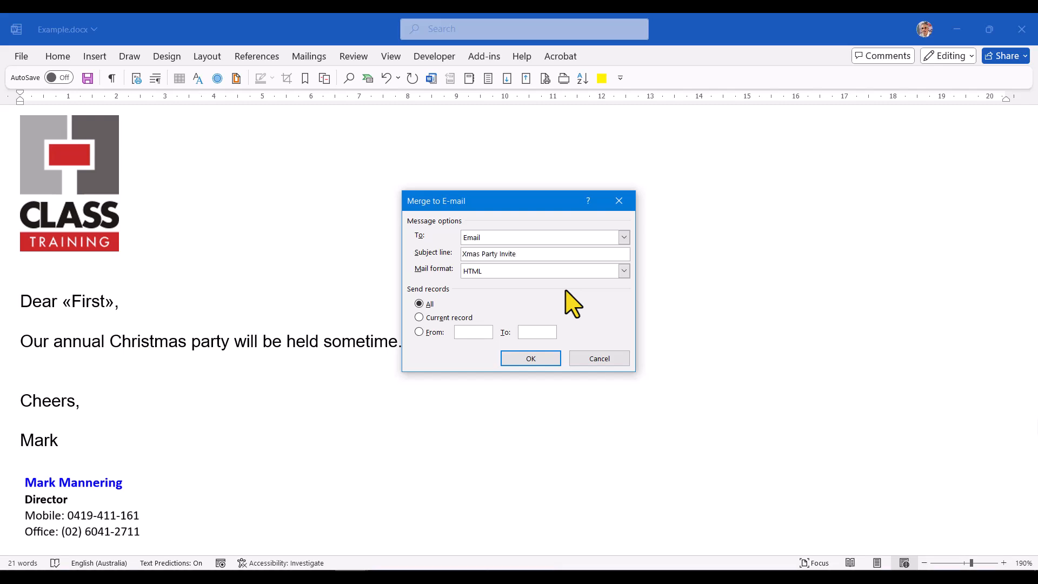
left_click(546, 360)
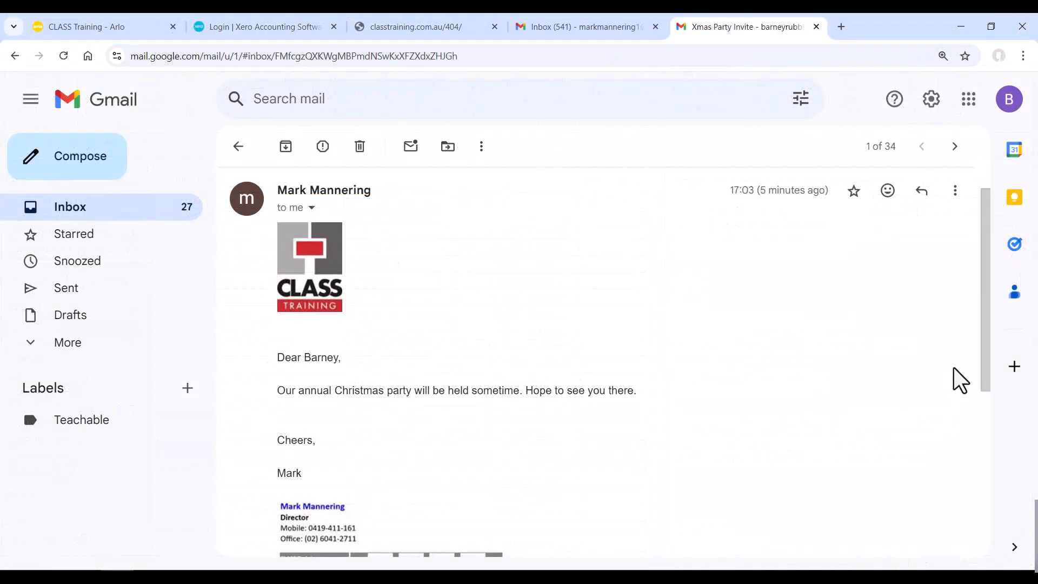
- In Gmail, check the greeting and "Sent to:" details of the received Xmas Party Invite message
left_click_drag(992, 364, 980, 417)
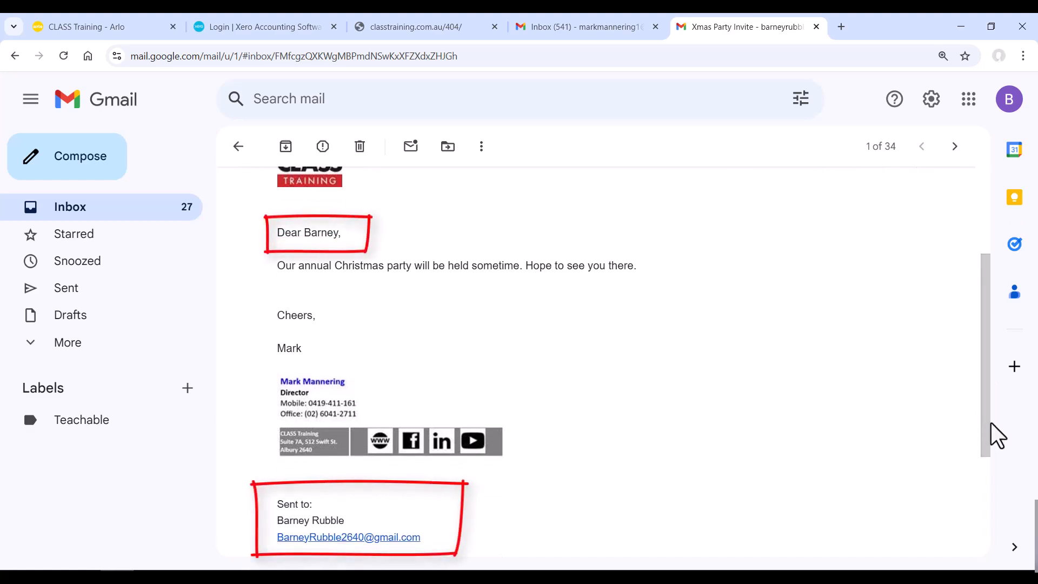